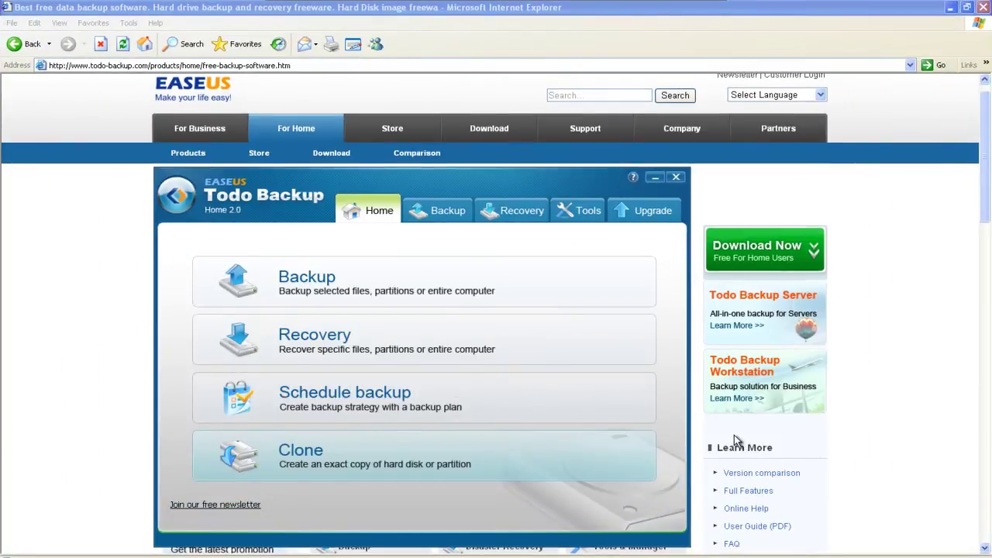
Begin a new disk and partition backup schedule from Schedule backup on the Home page.
{"action": "left_click", "coordinate": [368, 392]}
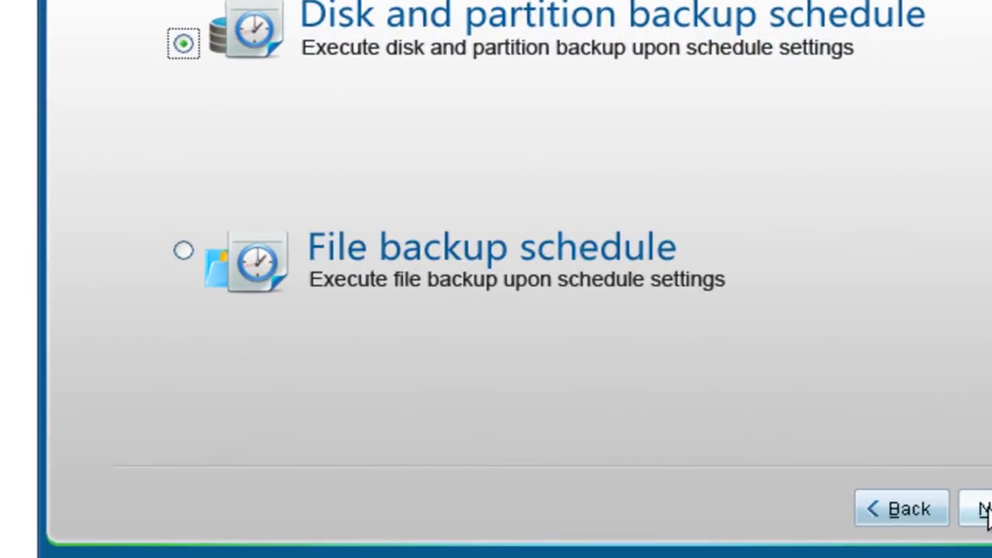
{"action": "left_click", "coordinate": [984, 512]}
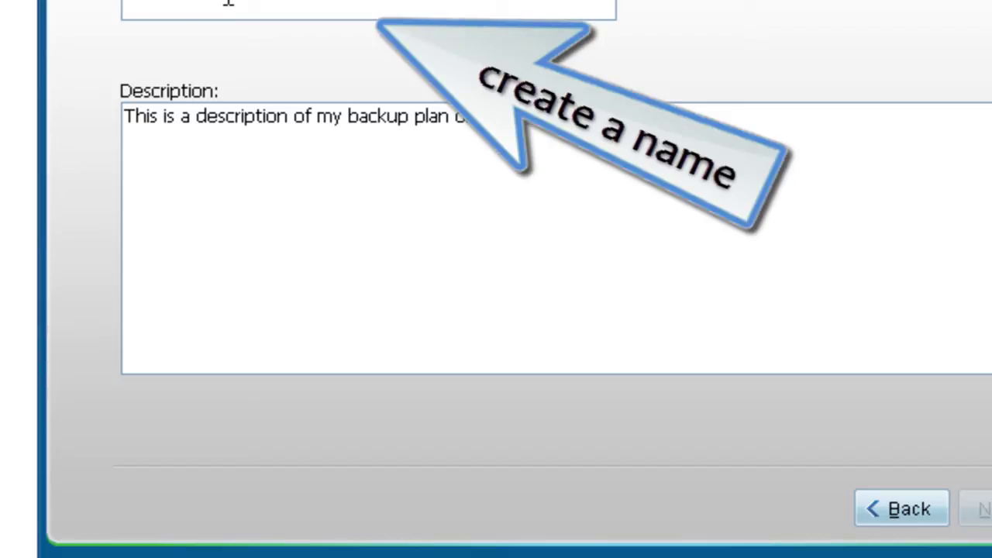
Name the schedule 'system' and leave the default description unchanged.
{"action": "type", "text": "sys"}
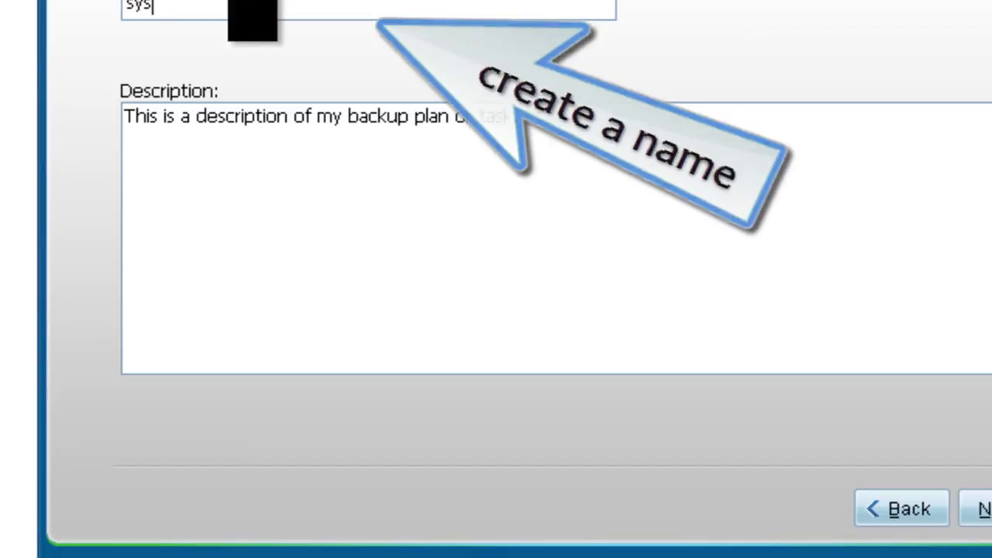
{"action": "type", "text": "tem"}
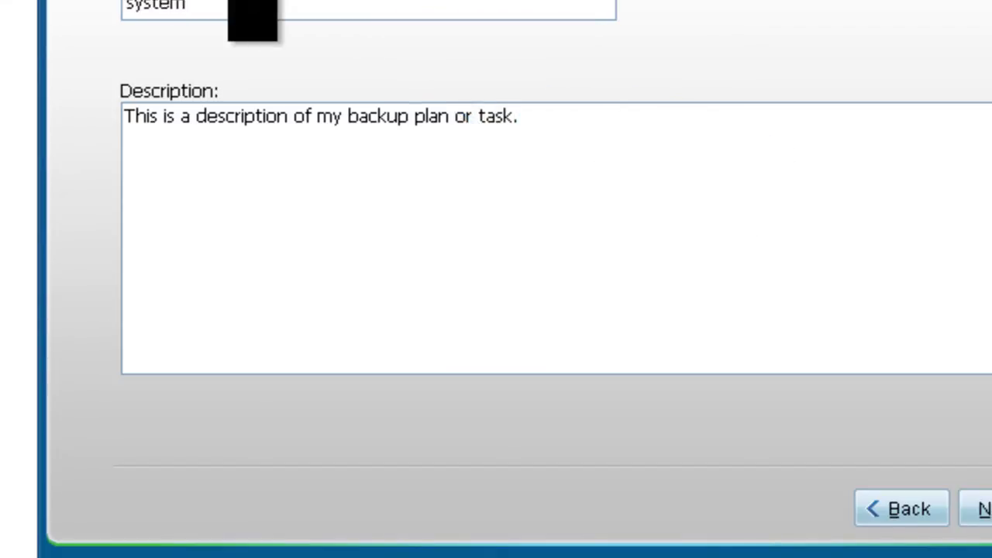
{"action": "left_click_drag", "start_coordinate": [533, 120], "coordinate": [100, 100]}
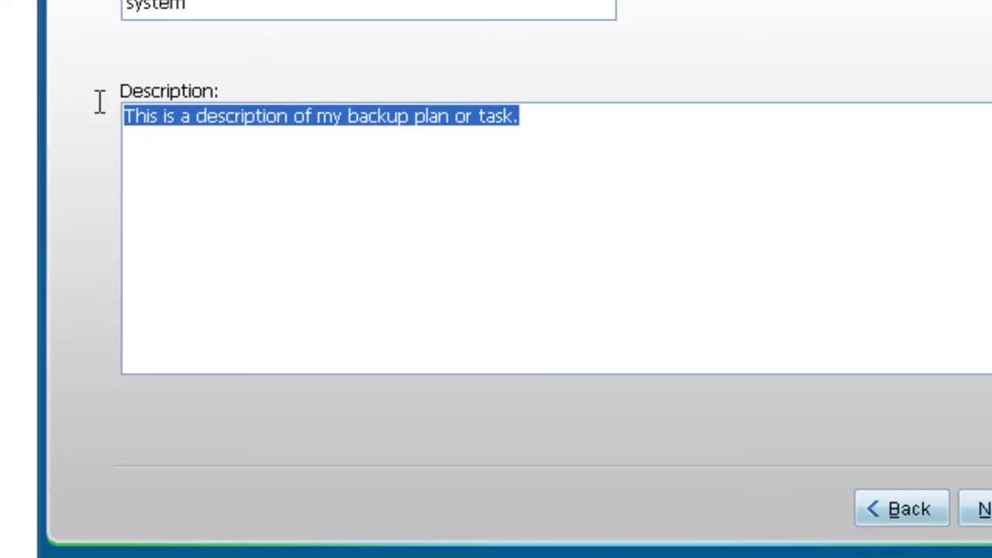
{"action": "left_click", "coordinate": [456, 214]}
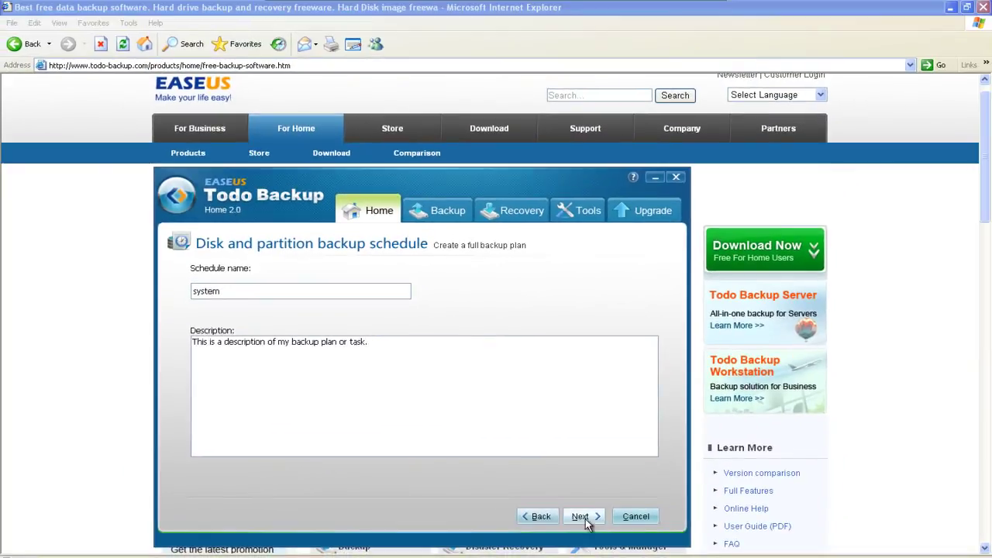
Select the C: partition on Disk3 as the backup source and continue to the destination.
{"action": "left_click", "coordinate": [925, 518]}
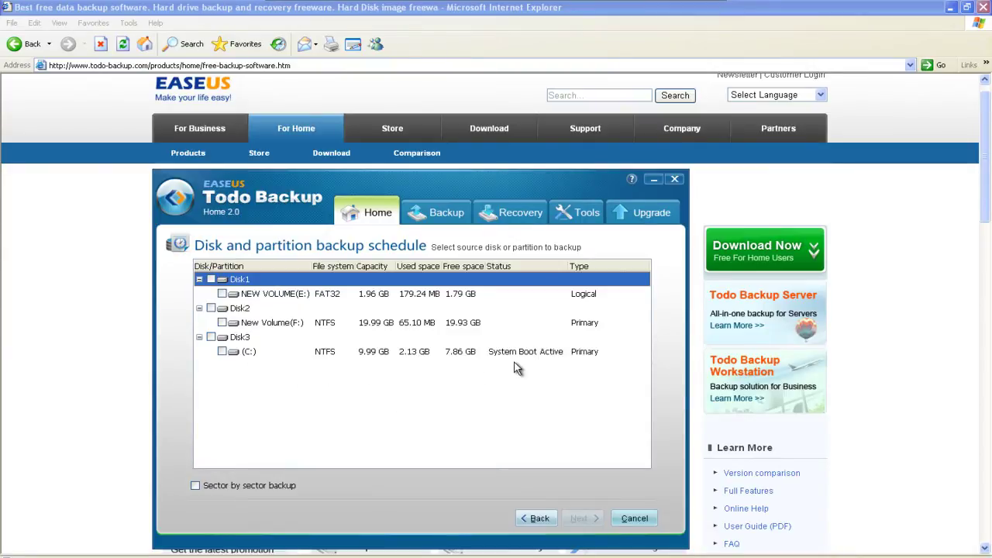
{"action": "left_click", "coordinate": [223, 352]}
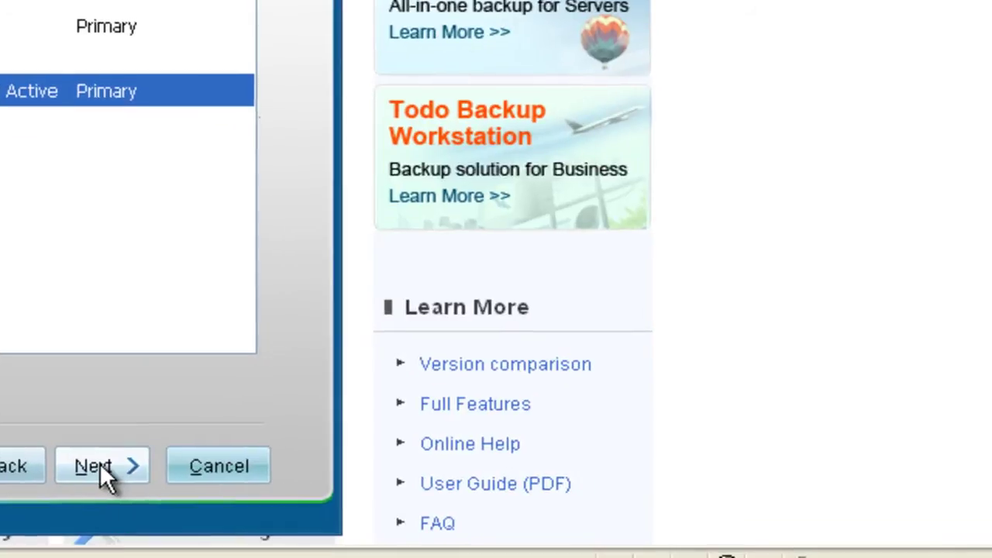
{"action": "left_click", "coordinate": [581, 517]}
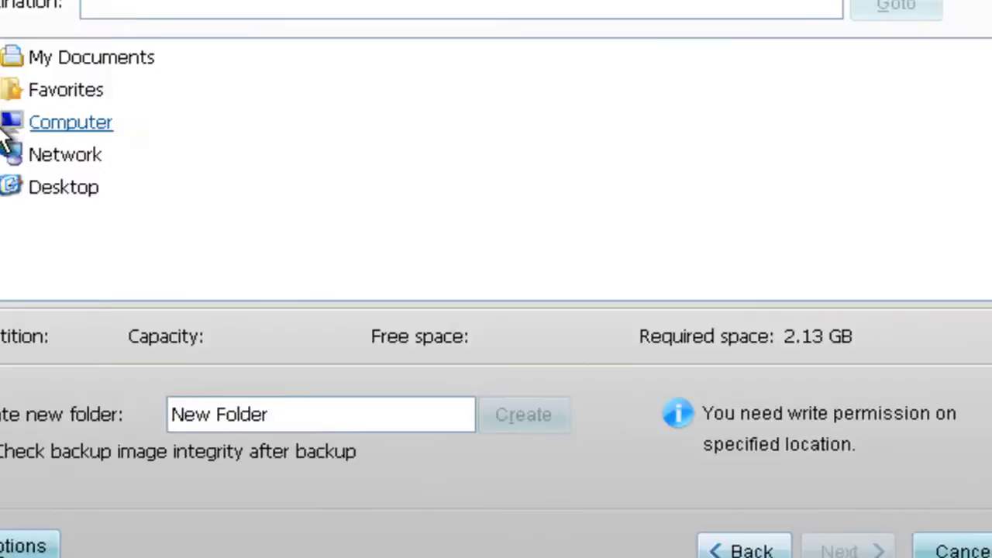
Set New Volume (F:) as the destination with a newly created folder, then continue.
{"action": "left_click", "coordinate": [146, 143]}
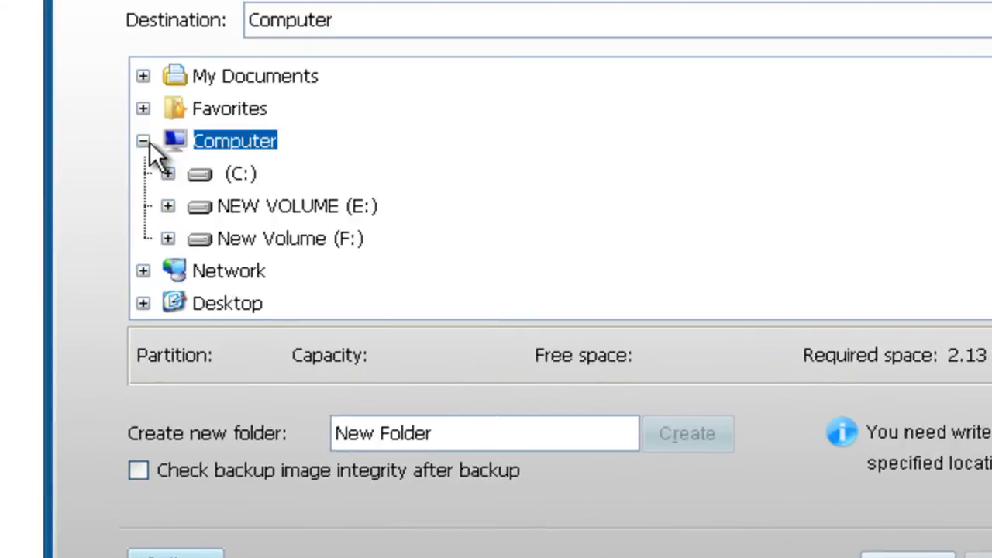
{"action": "left_click", "coordinate": [286, 231]}
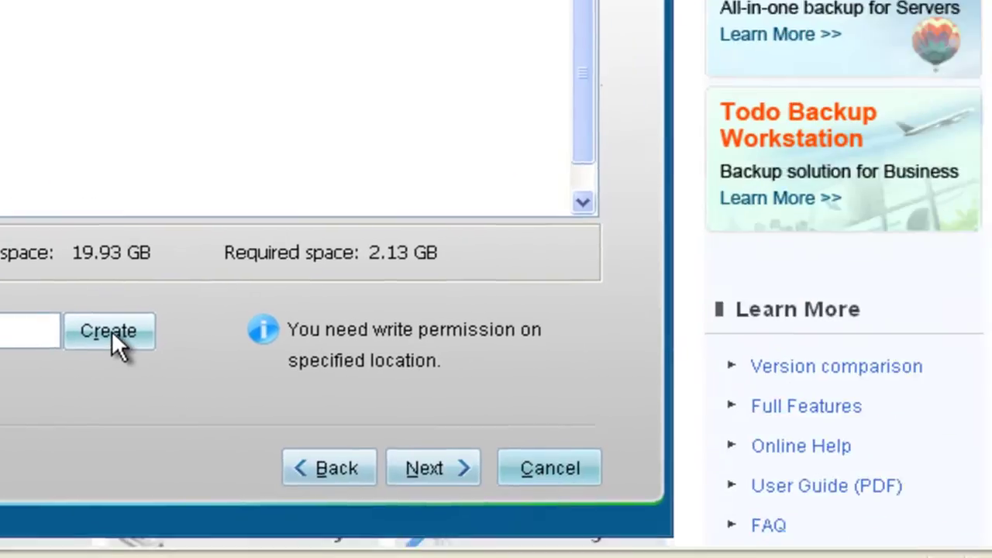
{"action": "left_click", "coordinate": [686, 433]}
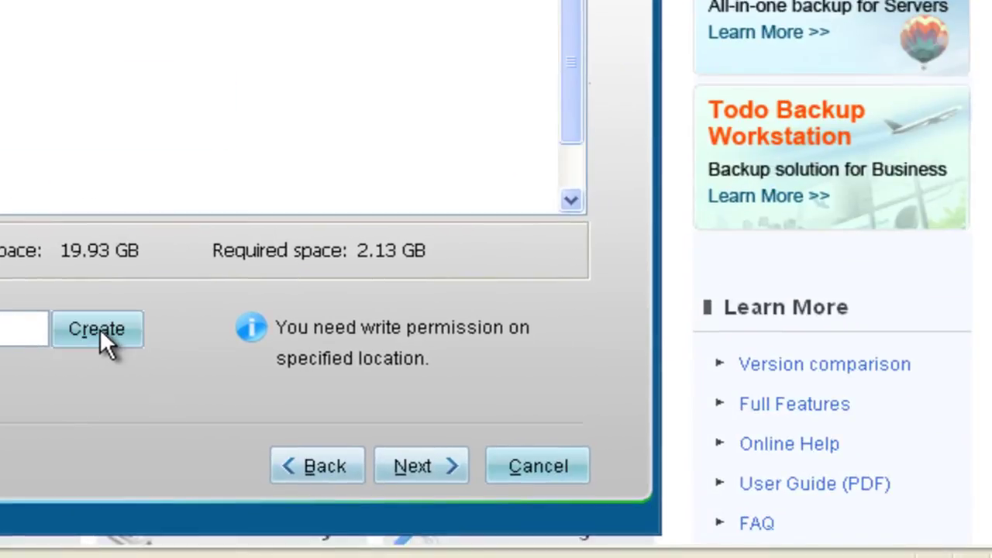
{"action": "left_click", "coordinate": [430, 464]}
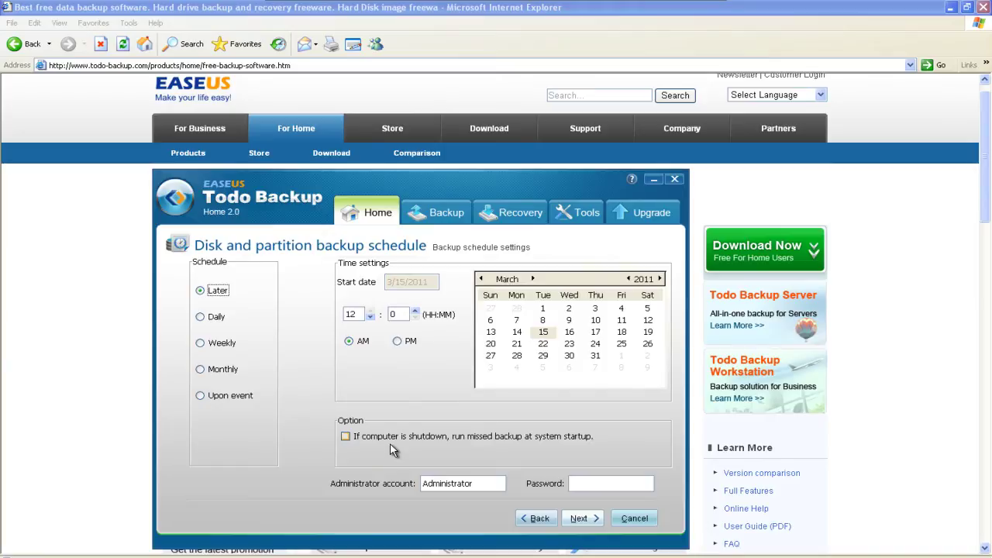
Enable 'If computer is shutdown, run missed backup at system startup'.
{"action": "left_click", "coordinate": [345, 437]}
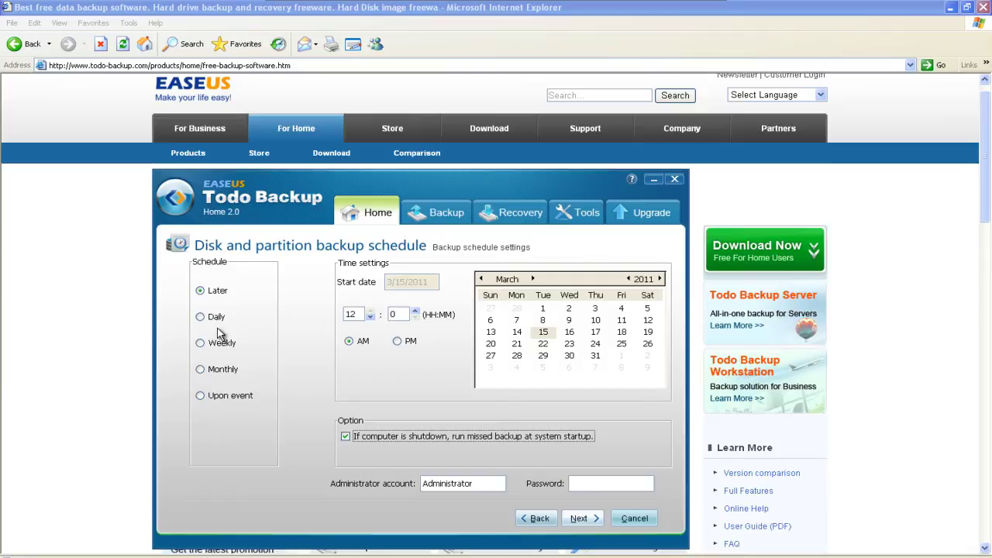
Make the schedule Daily with an hourly interval from 12:00 AM to 11:59 PM.
{"action": "left_click", "coordinate": [201, 317]}
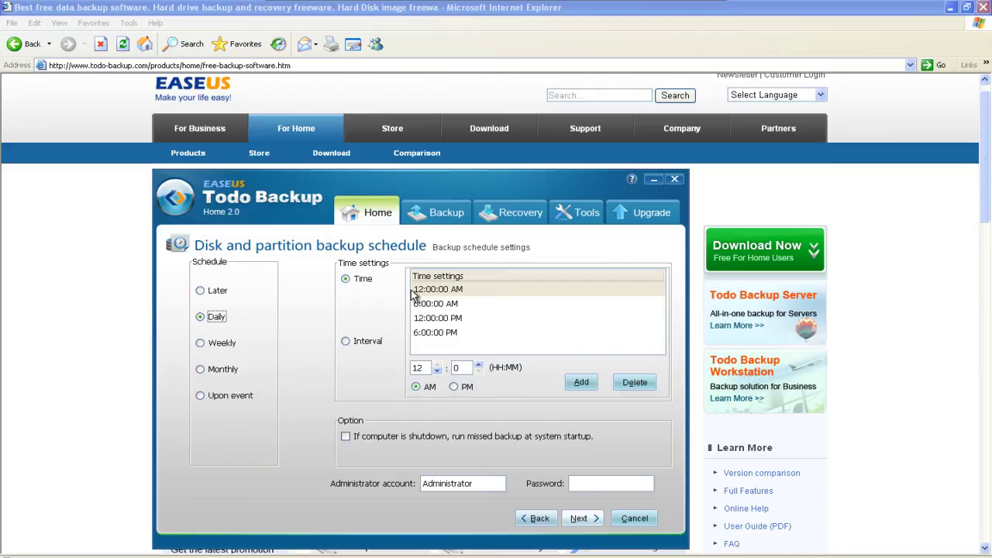
{"action": "left_click", "coordinate": [345, 341]}
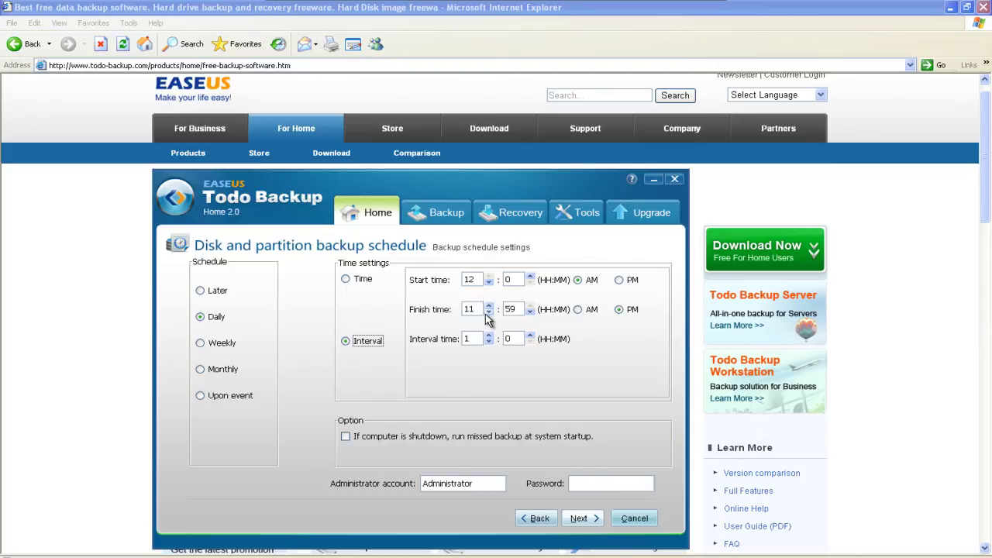
Make the schedule Weekly on Monday and Sunday, starting at 11:00.
{"action": "left_click", "coordinate": [201, 345]}
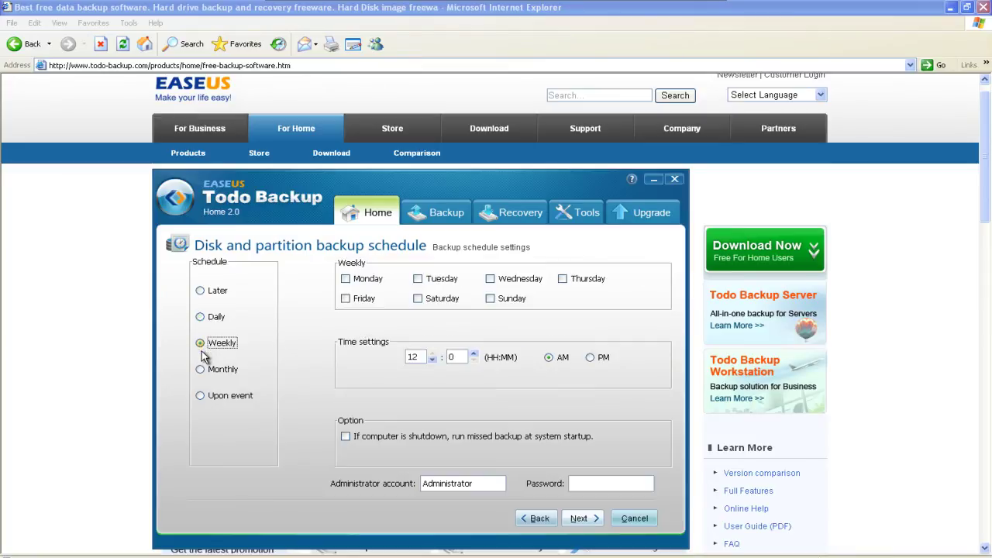
{"action": "left_click", "coordinate": [346, 279]}
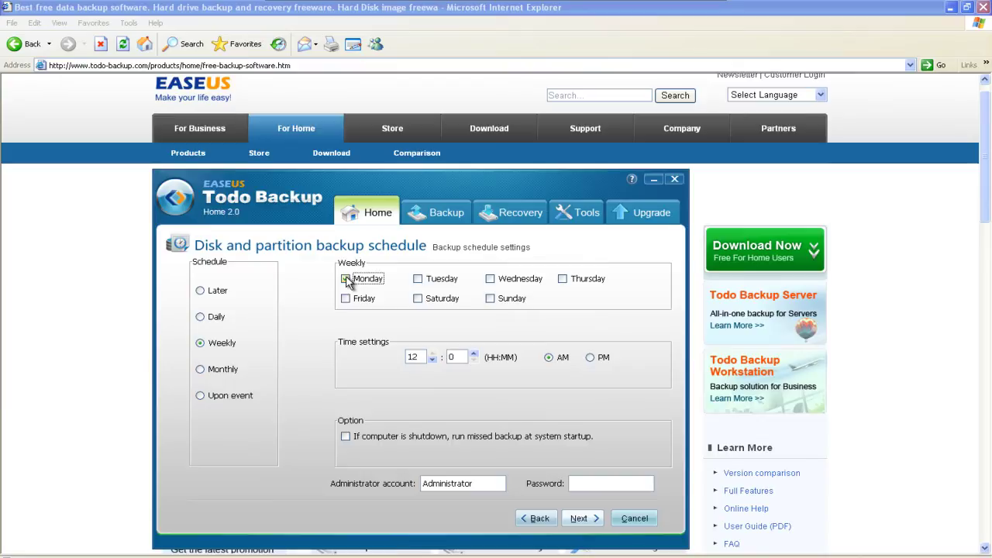
{"action": "left_click", "coordinate": [491, 299]}
{"action": "left_click", "coordinate": [432, 360]}
Make the schedule Monthly on every second Thursday.
{"action": "left_click", "coordinate": [205, 371]}
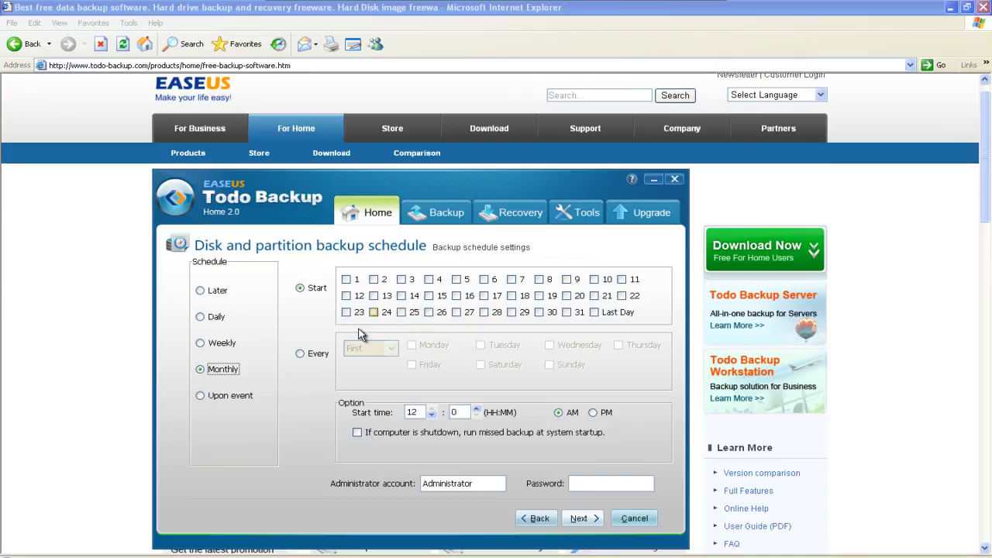
{"action": "left_click", "coordinate": [299, 354]}
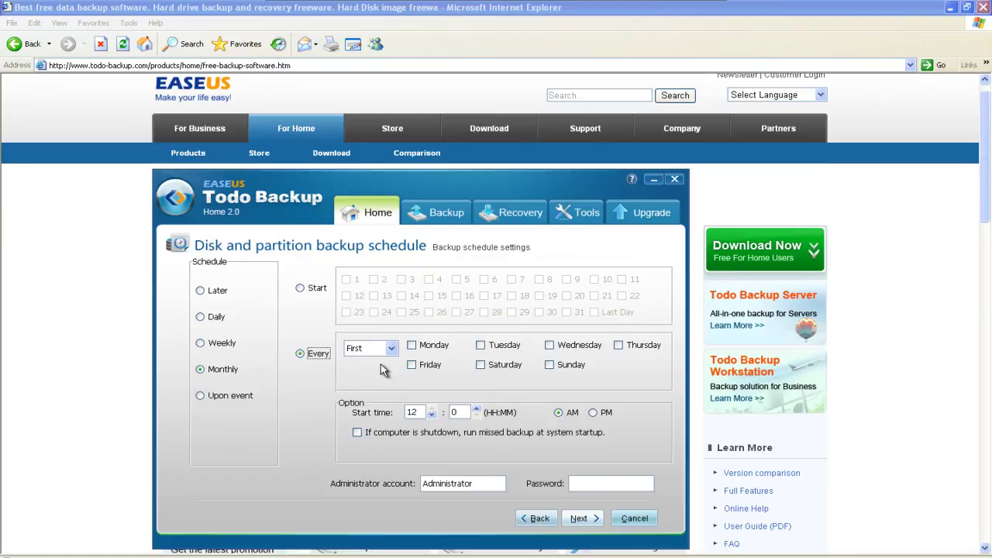
{"action": "left_click", "coordinate": [422, 344]}
Trigger the backup upon the User log off event, once a day only.
{"action": "left_click", "coordinate": [202, 396]}
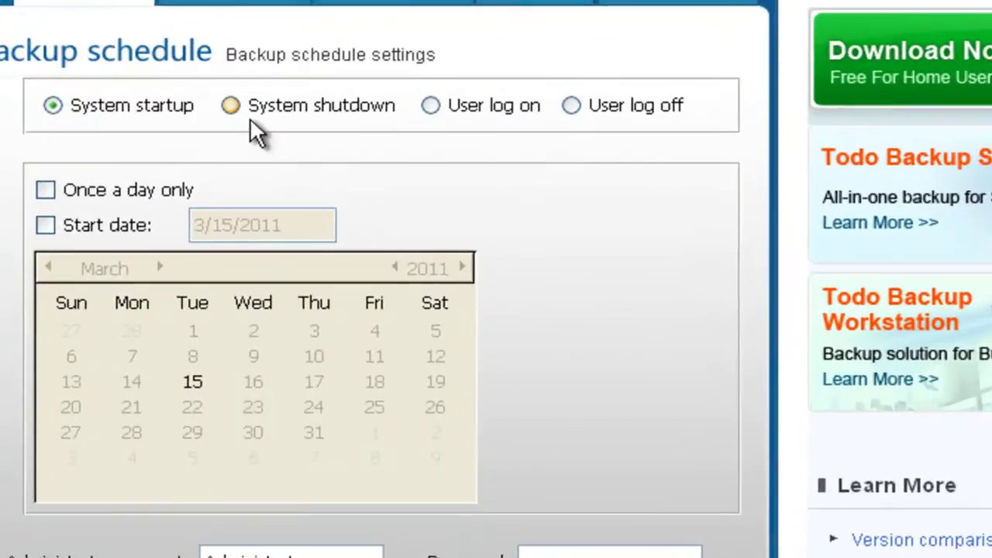
{"action": "left_click", "coordinate": [231, 106]}
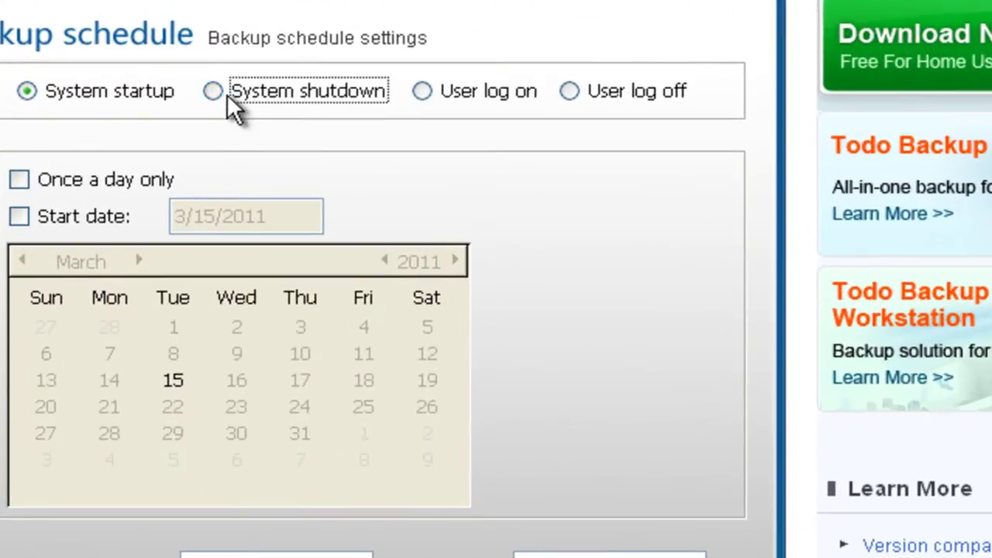
{"action": "left_click", "coordinate": [430, 105]}
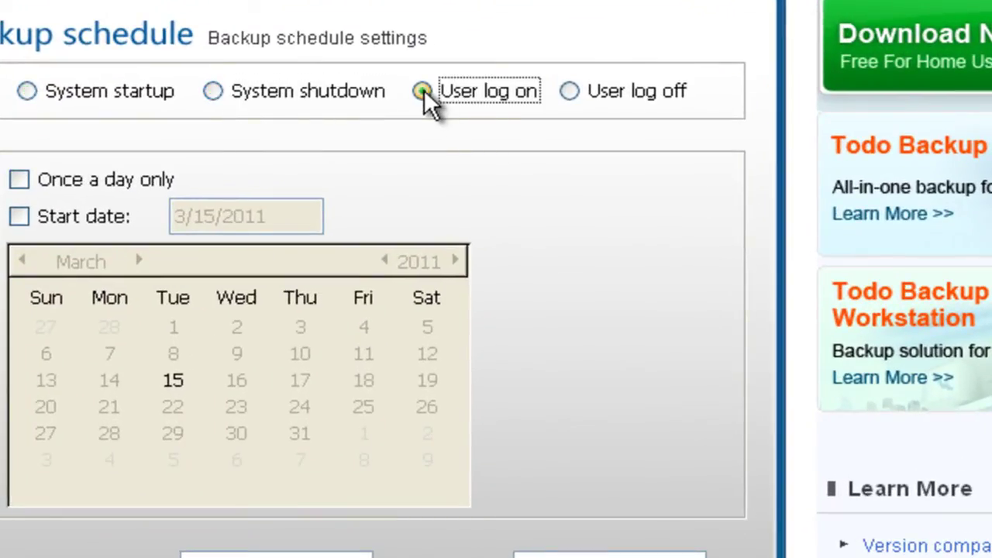
{"action": "left_click", "coordinate": [571, 93]}
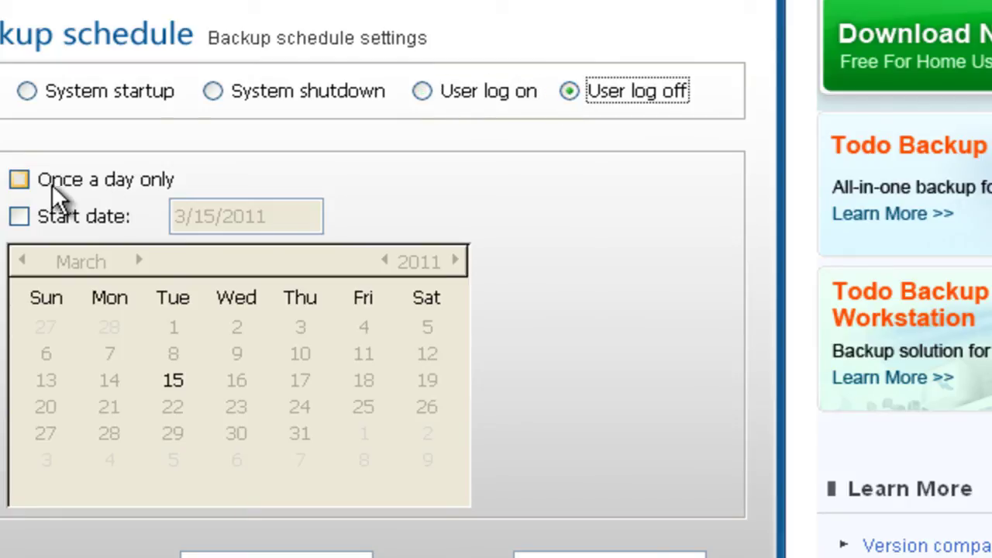
{"action": "left_click", "coordinate": [23, 181]}
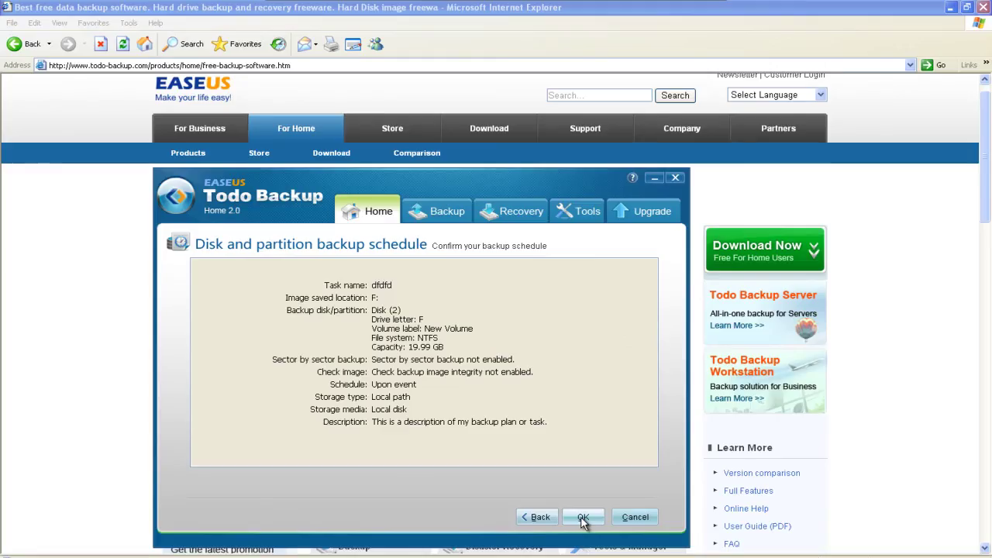
Save the 'system' schedule with OK and exit Todo Backup.
{"action": "left_click", "coordinate": [582, 517]}
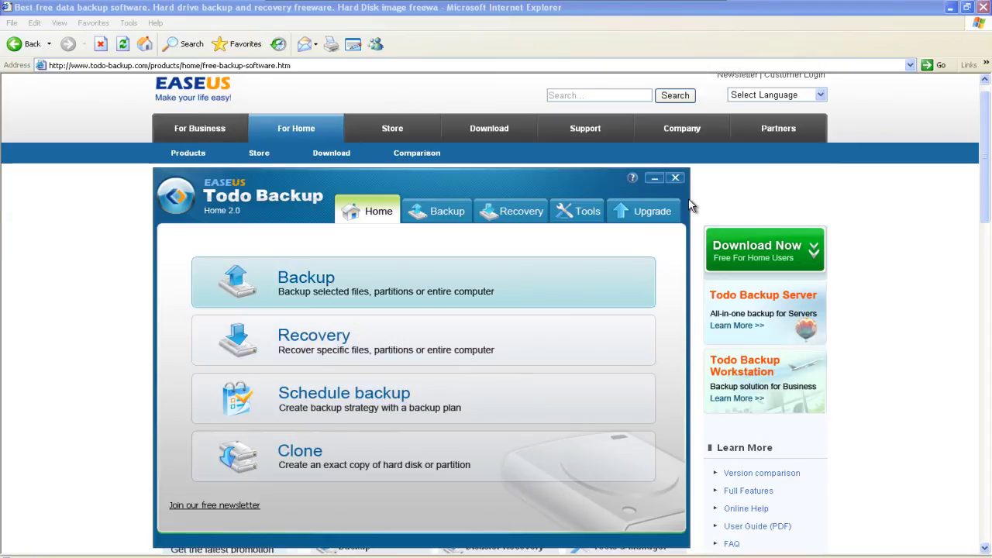
{"action": "left_click", "coordinate": [676, 176]}
{"action": "left_click", "coordinate": [471, 403]}
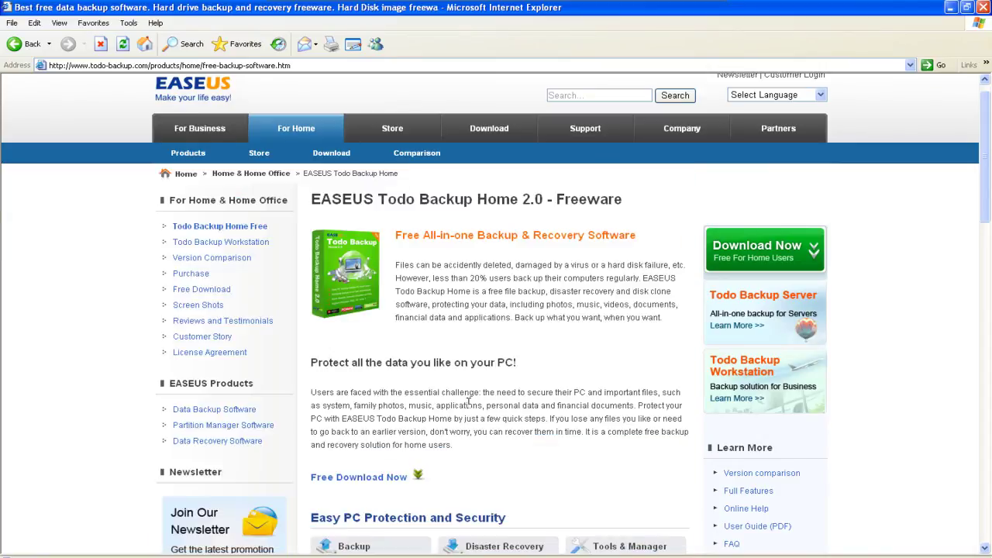